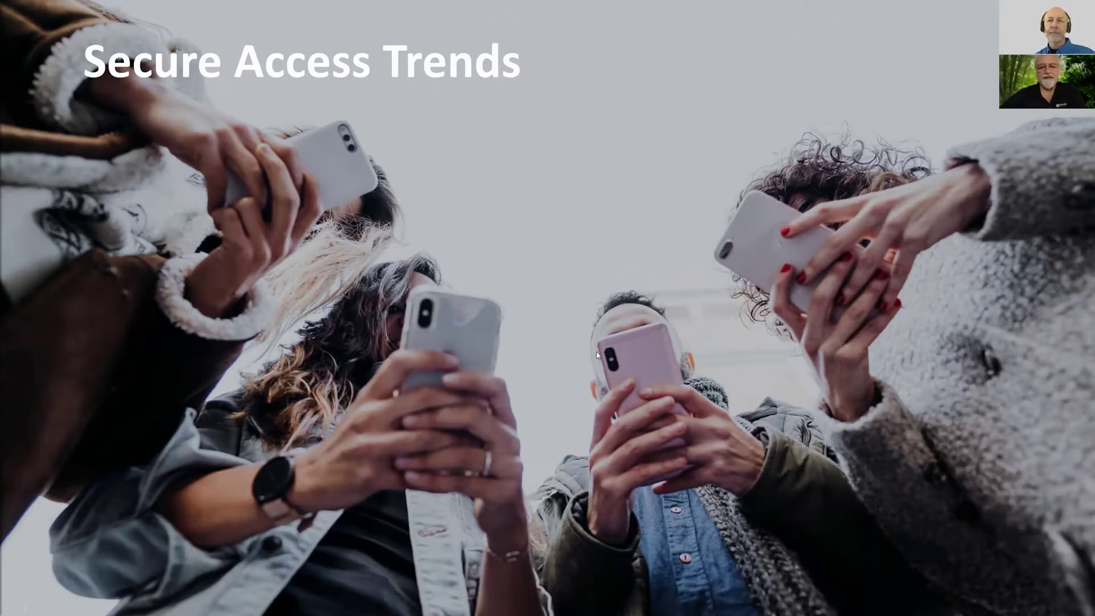
# Step: Reveal the AWS regions, Docker Hub bullets and numbered container list on slide 7
pyautogui.click(597, 355)
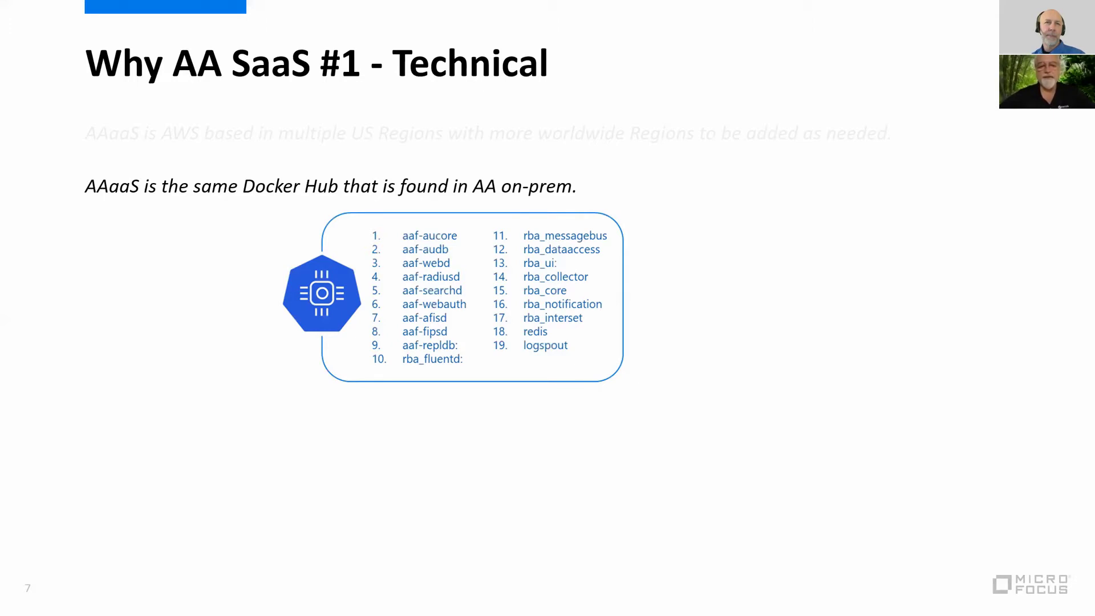
# Step: Show the Cloud Bridge and RADIUS bullets and their boxes in the AWS diagram
pyautogui.press('space')
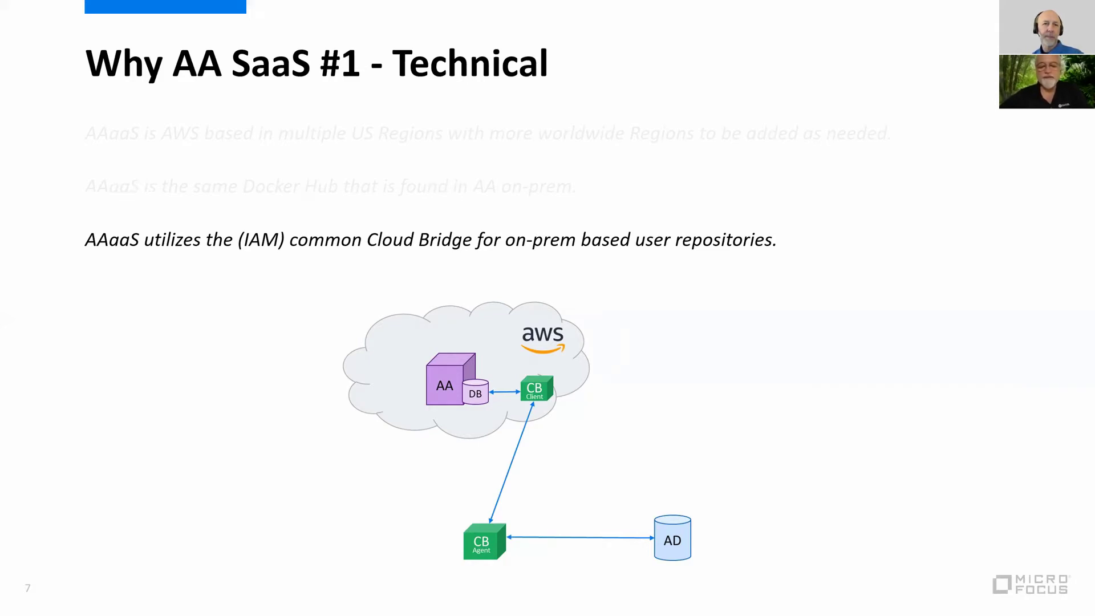
pyautogui.press('Right')
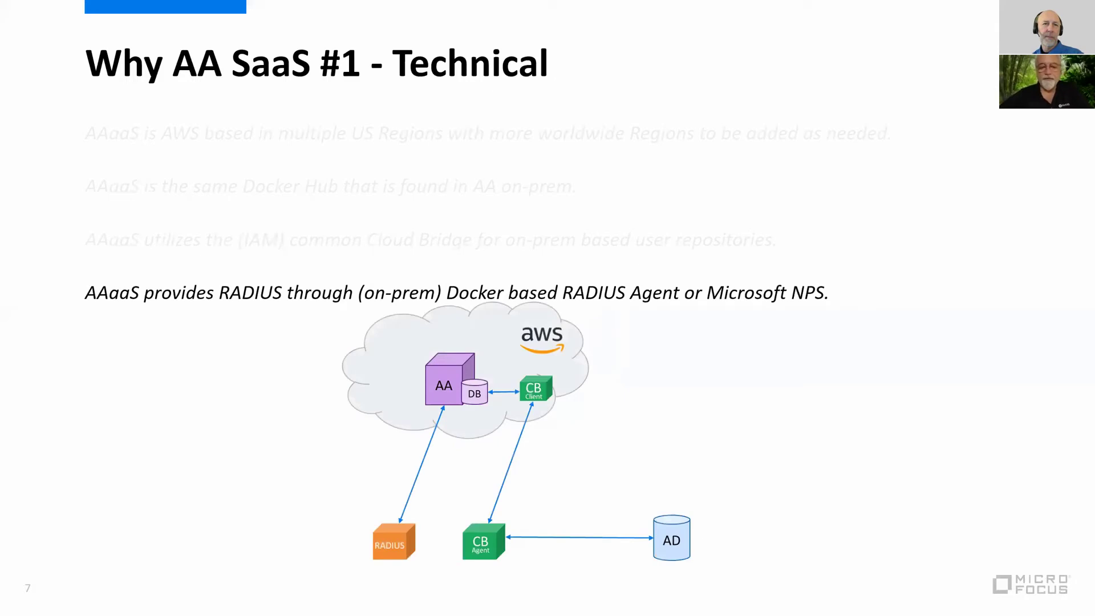
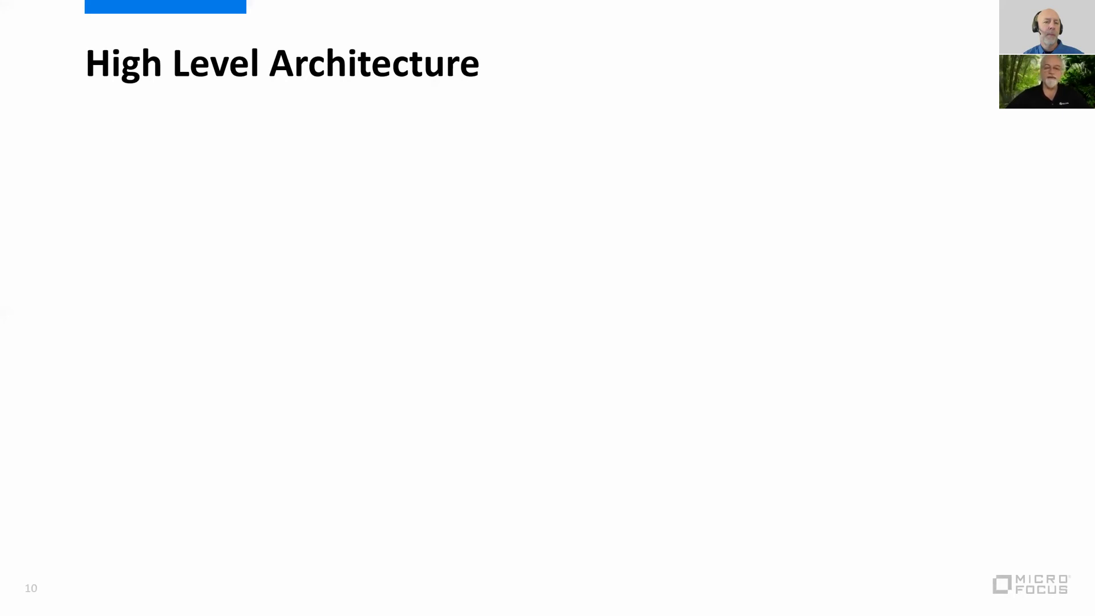
# Step: Advance the slide show one animation to show the dashed On-Prem divider line
pyautogui.press('Right')
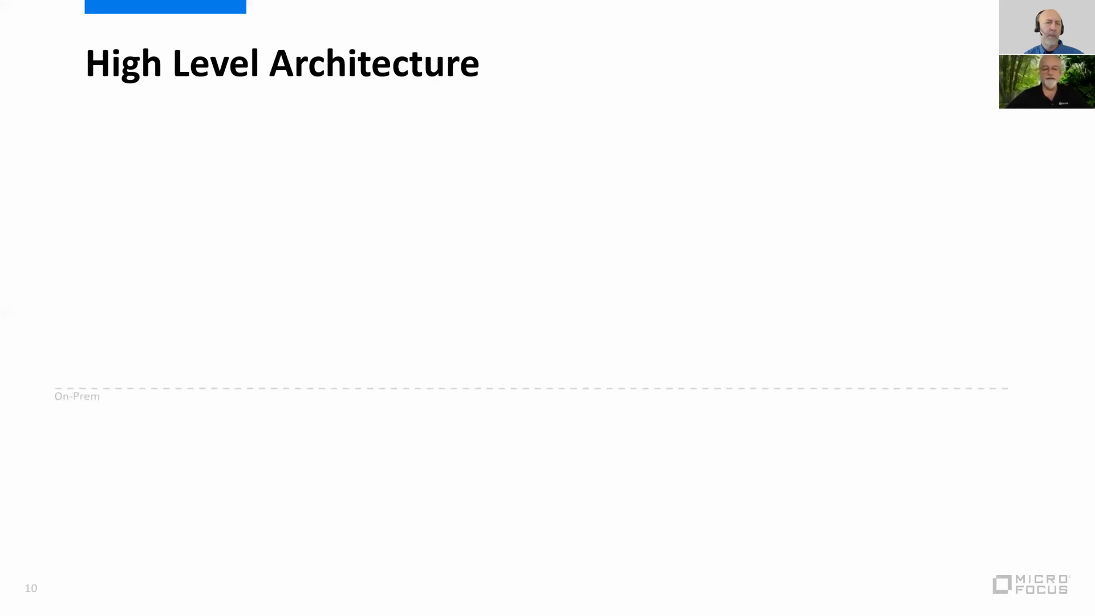